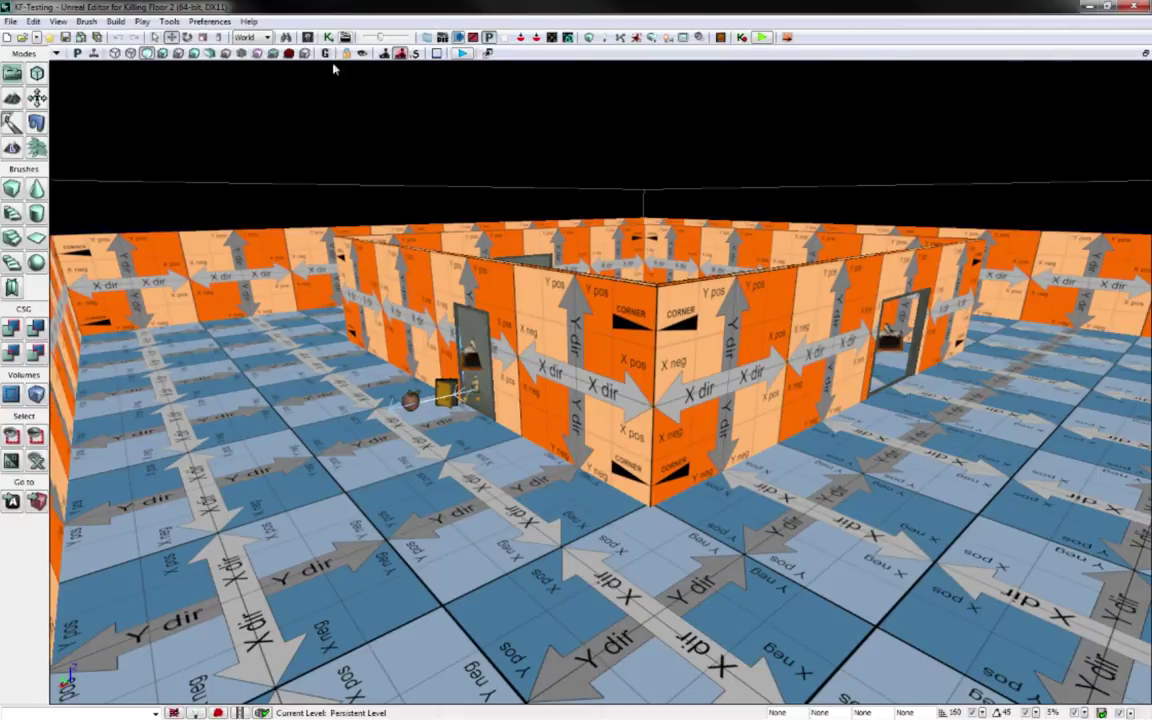
Step: Open the View menu in the editor's menu bar to reach World Properties
{"action": "left_click", "coordinate": [58, 21]}
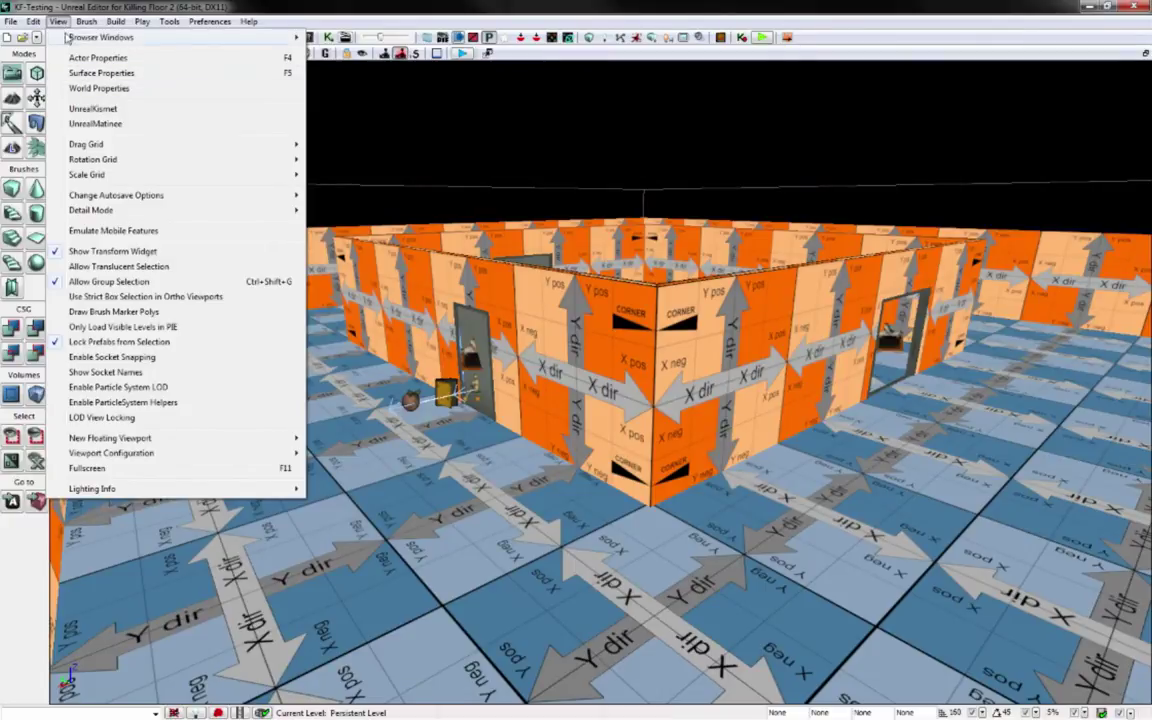
{"action": "left_click", "coordinate": [91, 89]}
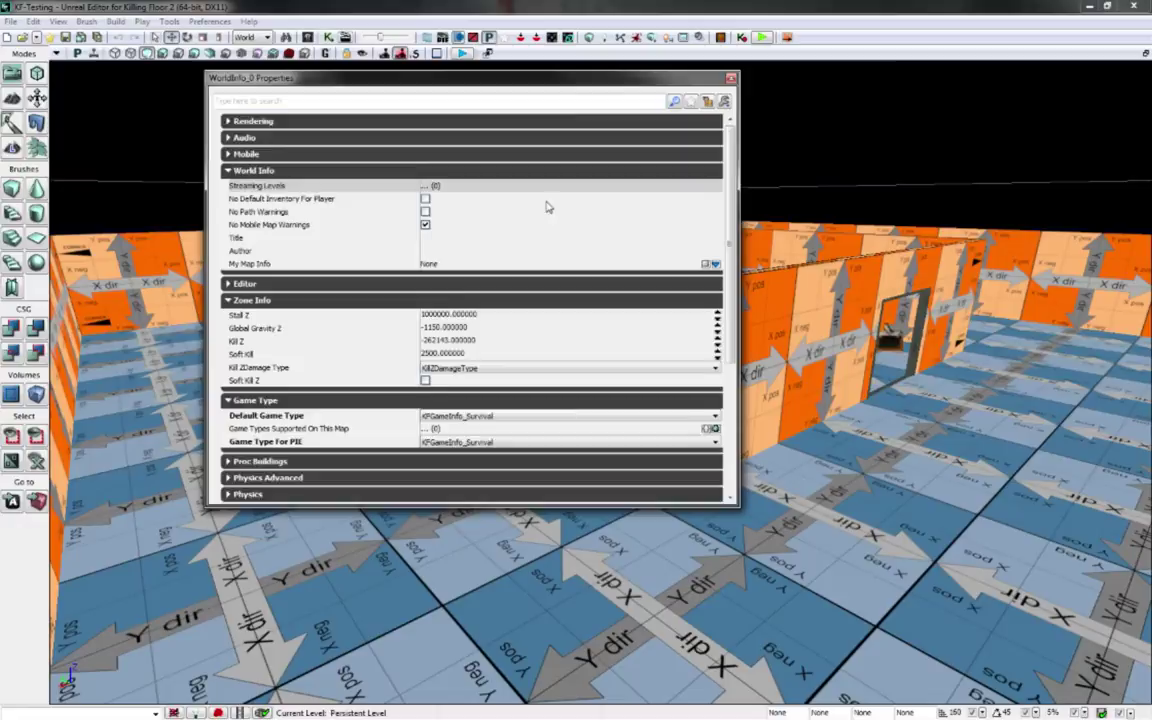
{"action": "scroll", "coordinate": [500, 205], "scroll_direction": "down", "scroll_amount": 5}
{"action": "scroll", "coordinate": [541, 209], "scroll_direction": "up", "scroll_amount": 5}
{"action": "scroll", "coordinate": [285, 285], "scroll_direction": "down", "scroll_amount": 3}
{"action": "scroll", "coordinate": [290, 301], "scroll_direction": "down", "scroll_amount": 3}
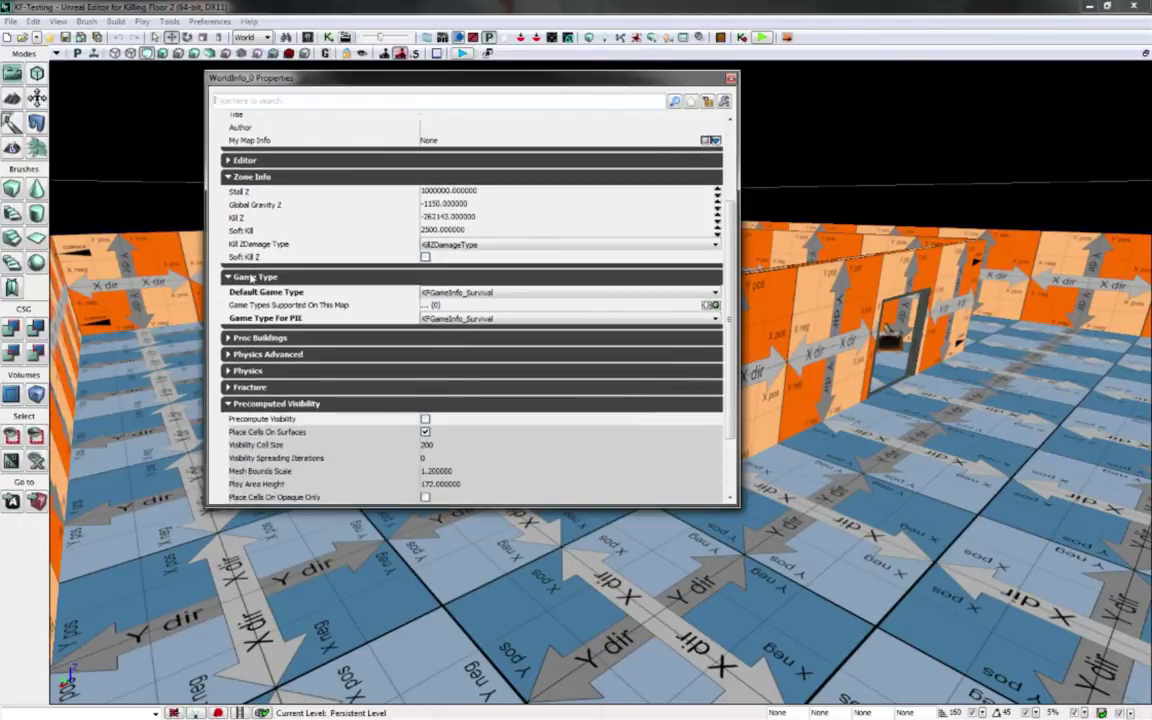
{"action": "scroll", "coordinate": [333, 291], "scroll_direction": "down", "scroll_amount": 2}
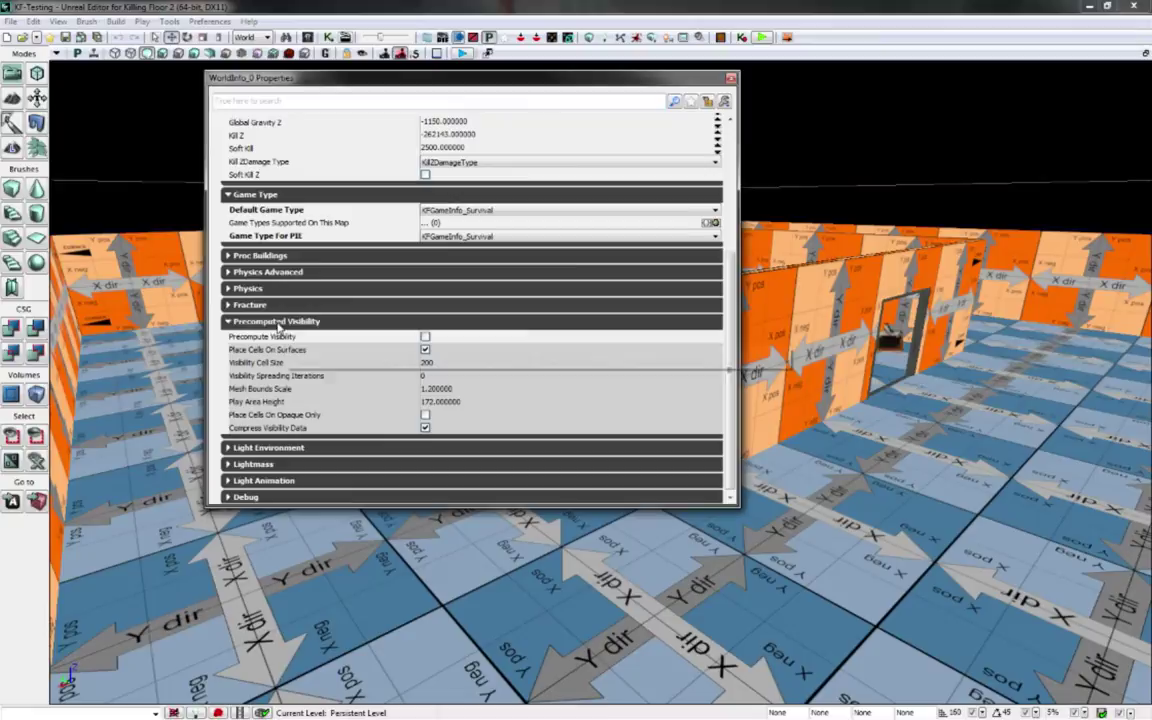
{"action": "left_click", "coordinate": [425, 337]}
{"action": "left_click", "coordinate": [425, 337]}
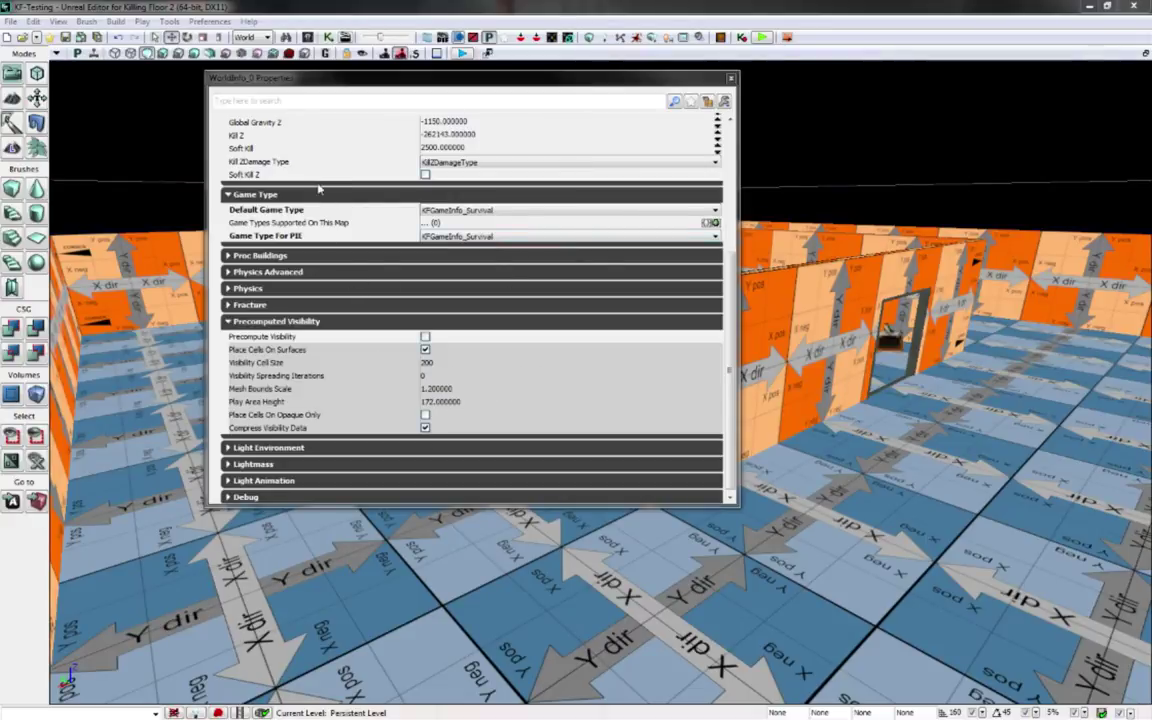
Step: Set both Default Game Type and Game Type For PIE to None
{"action": "scroll", "coordinate": [318, 195], "scroll_direction": "up", "scroll_amount": 2}
{"action": "scroll", "coordinate": [340, 250], "scroll_direction": "down", "scroll_amount": 1}
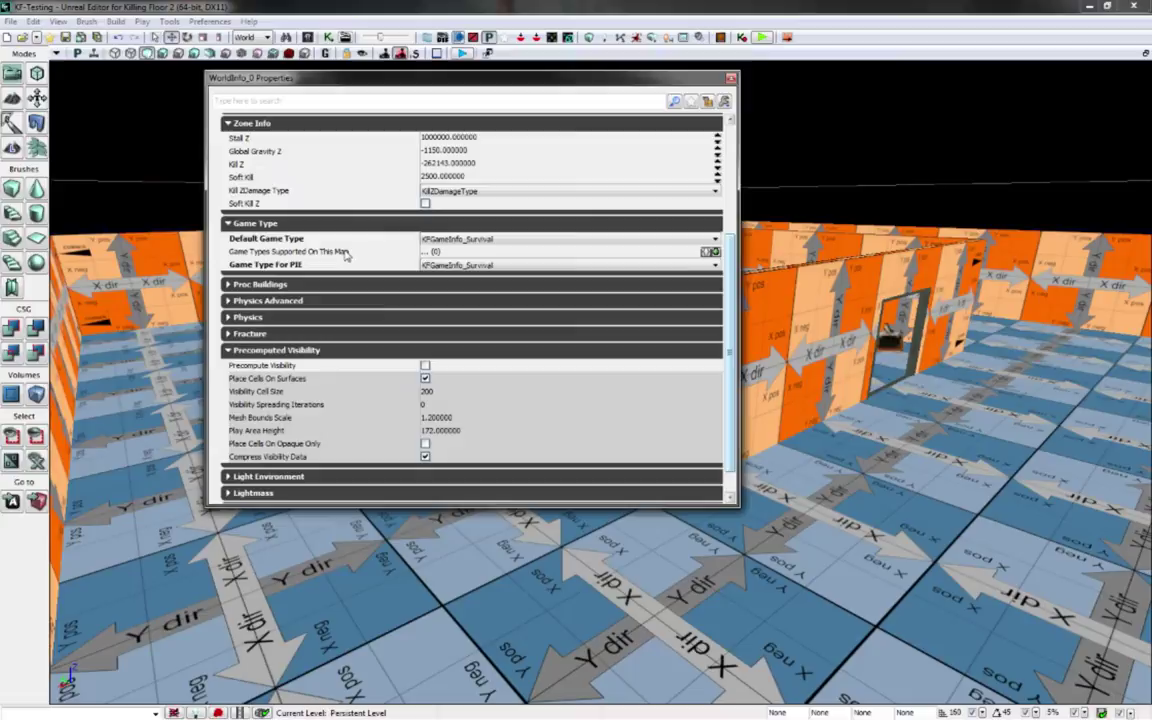
{"action": "left_click", "coordinate": [509, 240]}
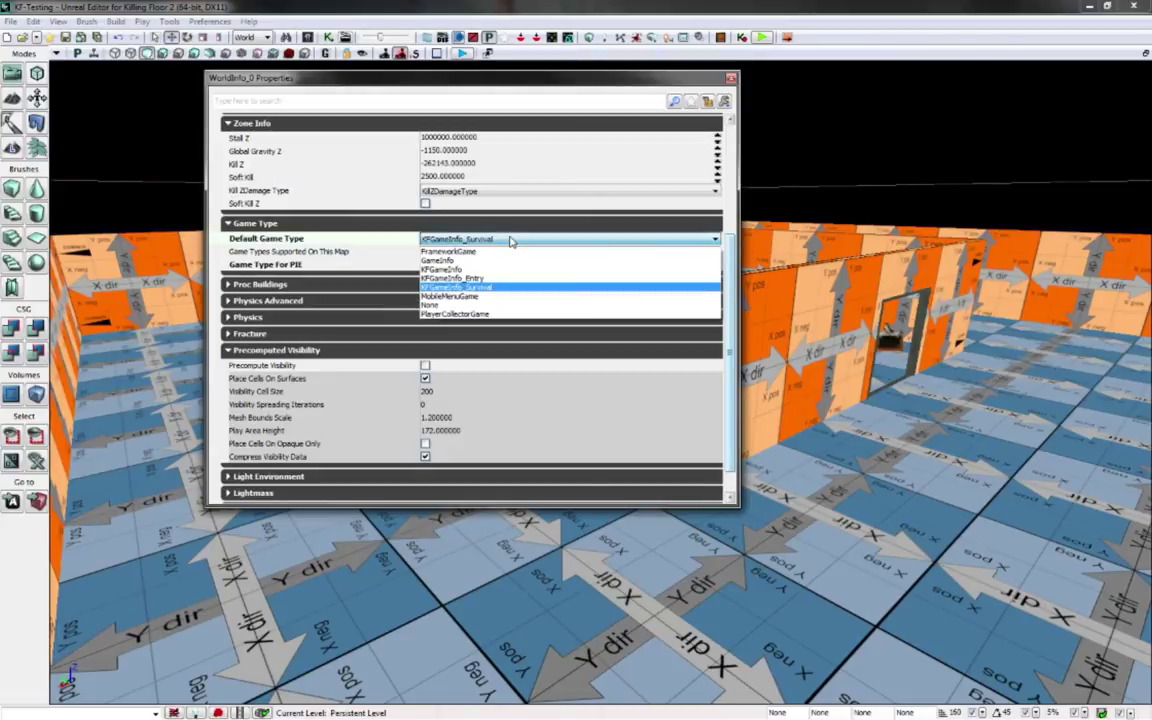
{"action": "left_click", "coordinate": [503, 306]}
{"action": "left_click", "coordinate": [452, 265]}
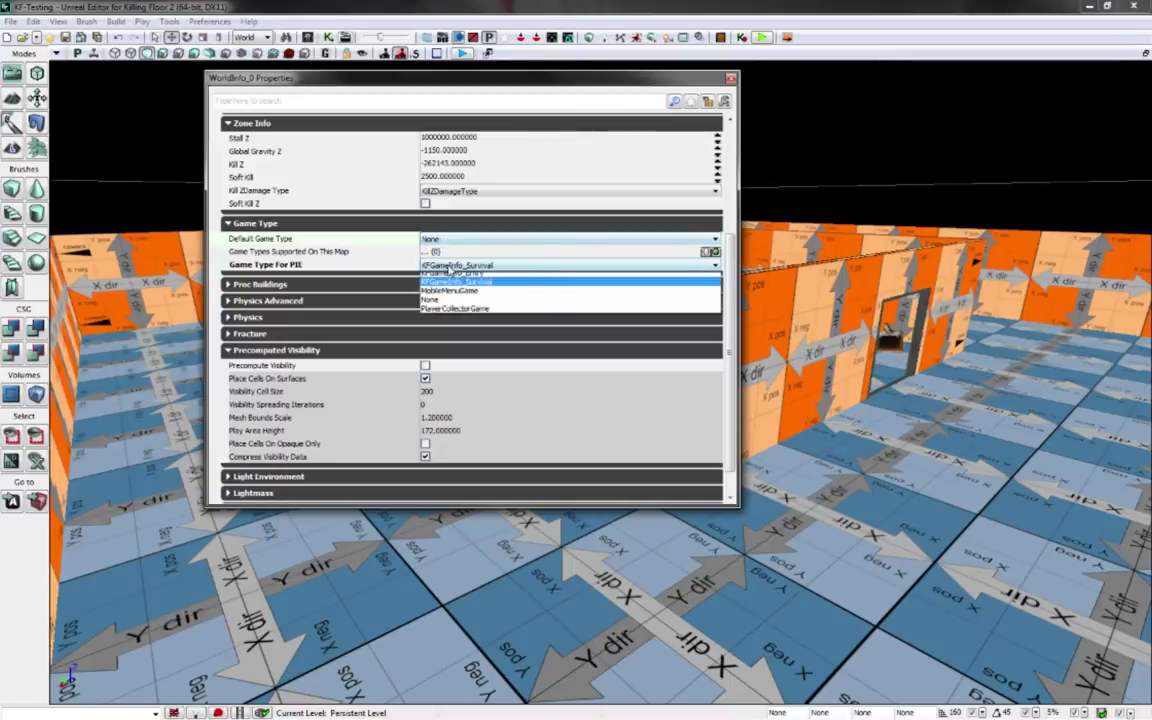
{"action": "left_click", "coordinate": [450, 299]}
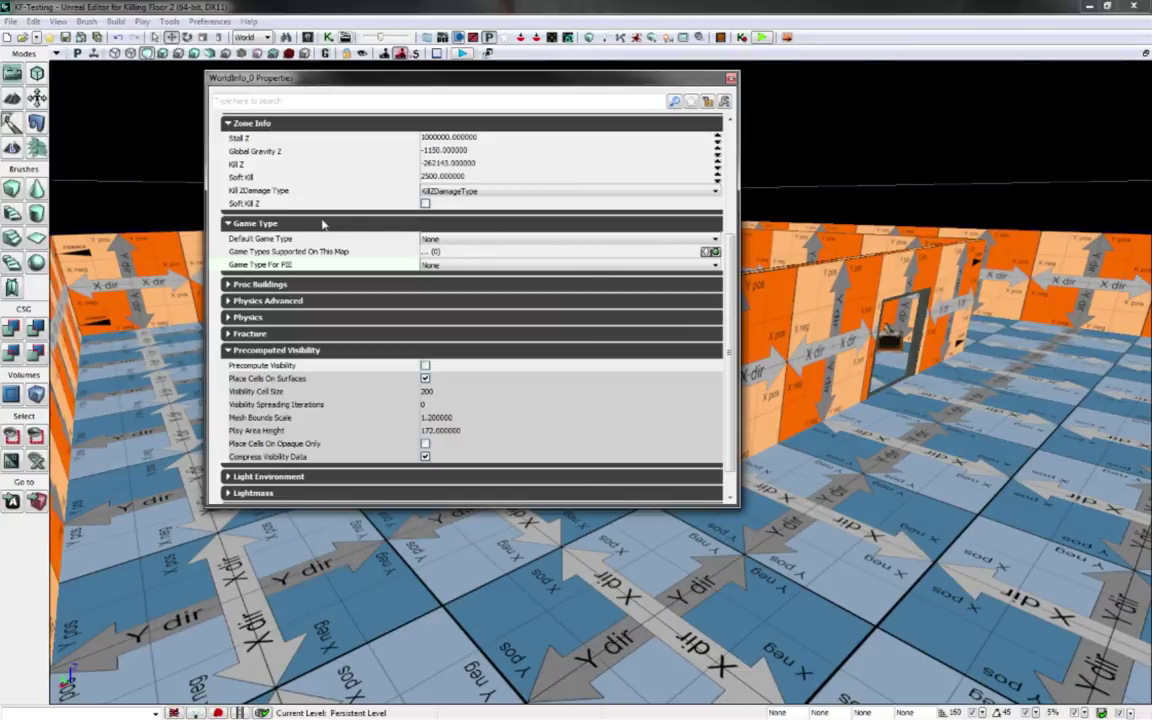
Step: Recheck the Game Type For PIE choices, keeping it at None
{"action": "left_click", "coordinate": [437, 240]}
{"action": "mouse_move", "coordinate": [288, 266]}
{"action": "left_click", "coordinate": [440, 265]}
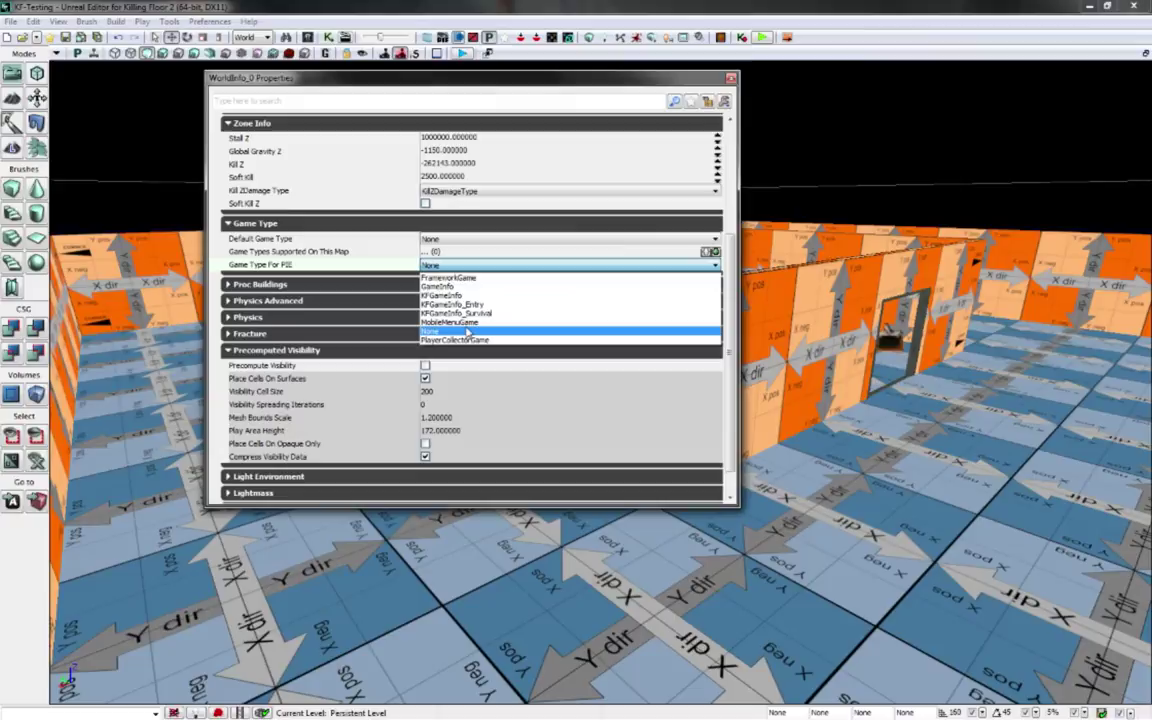
{"action": "left_click", "coordinate": [350, 260]}
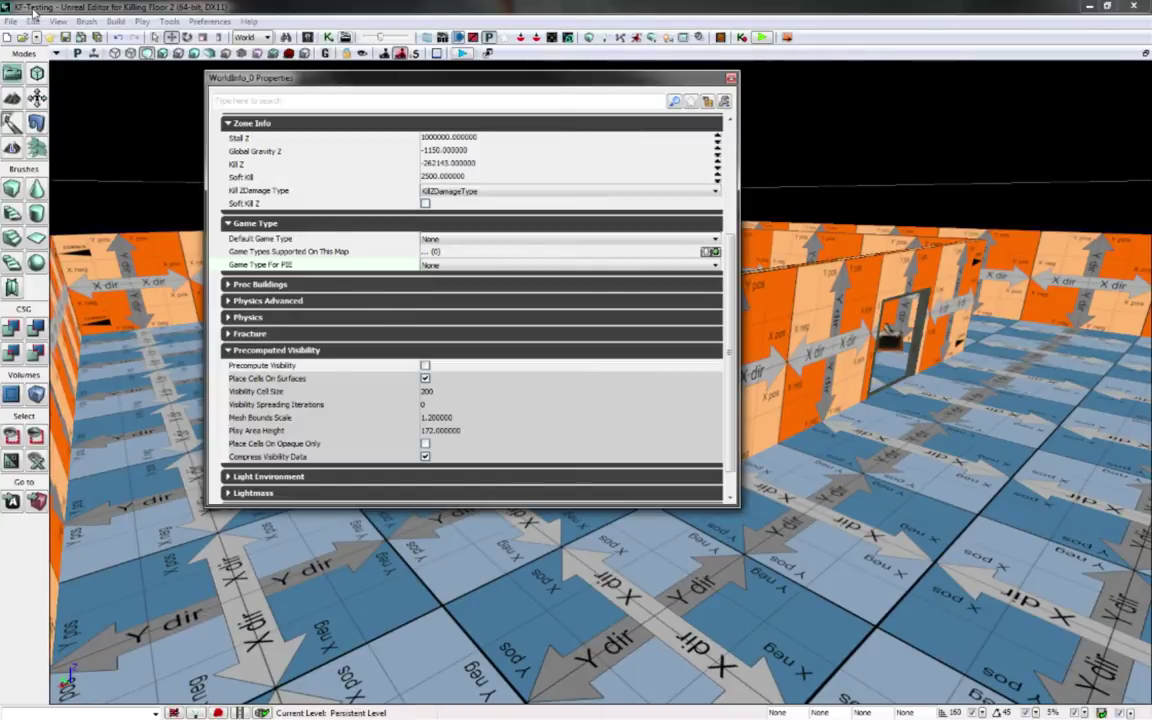
Step: Change Zone Info's Kill Z to -5000, leaving Global Gravity Z unchanged
{"action": "left_click", "coordinate": [379, 224]}
{"action": "scroll", "coordinate": [415, 265], "scroll_direction": "up", "scroll_amount": 3}
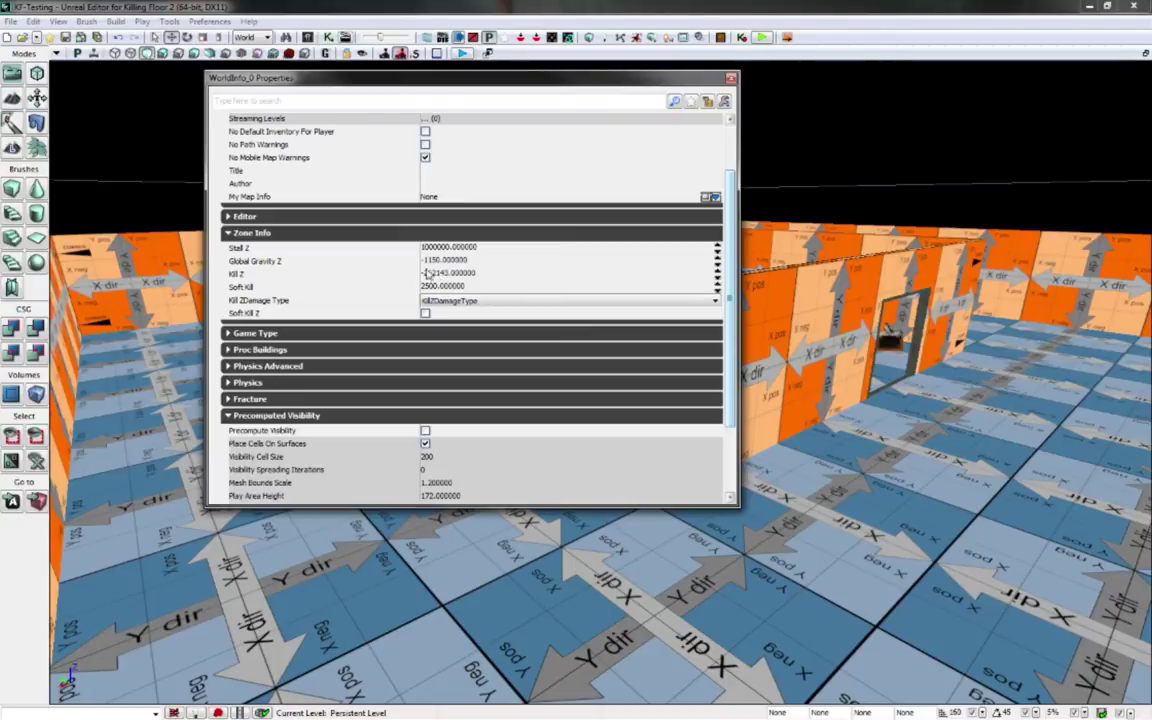
{"action": "mouse_move", "coordinate": [250, 280]}
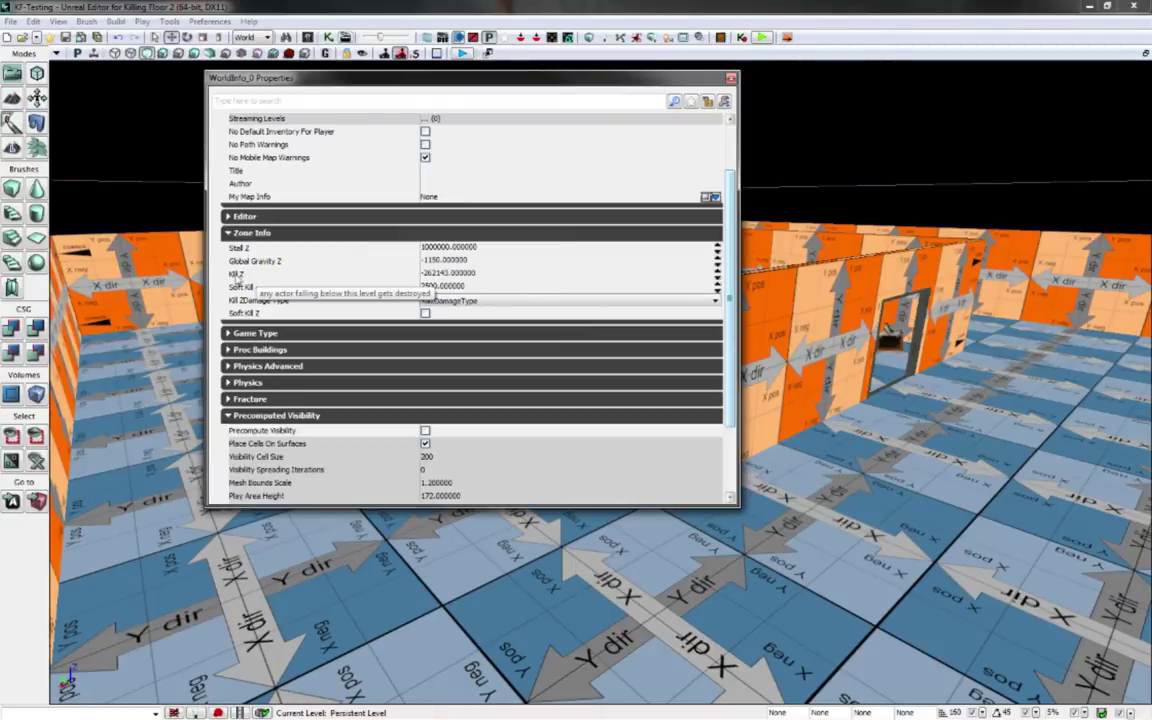
{"action": "left_click", "coordinate": [432, 276]}
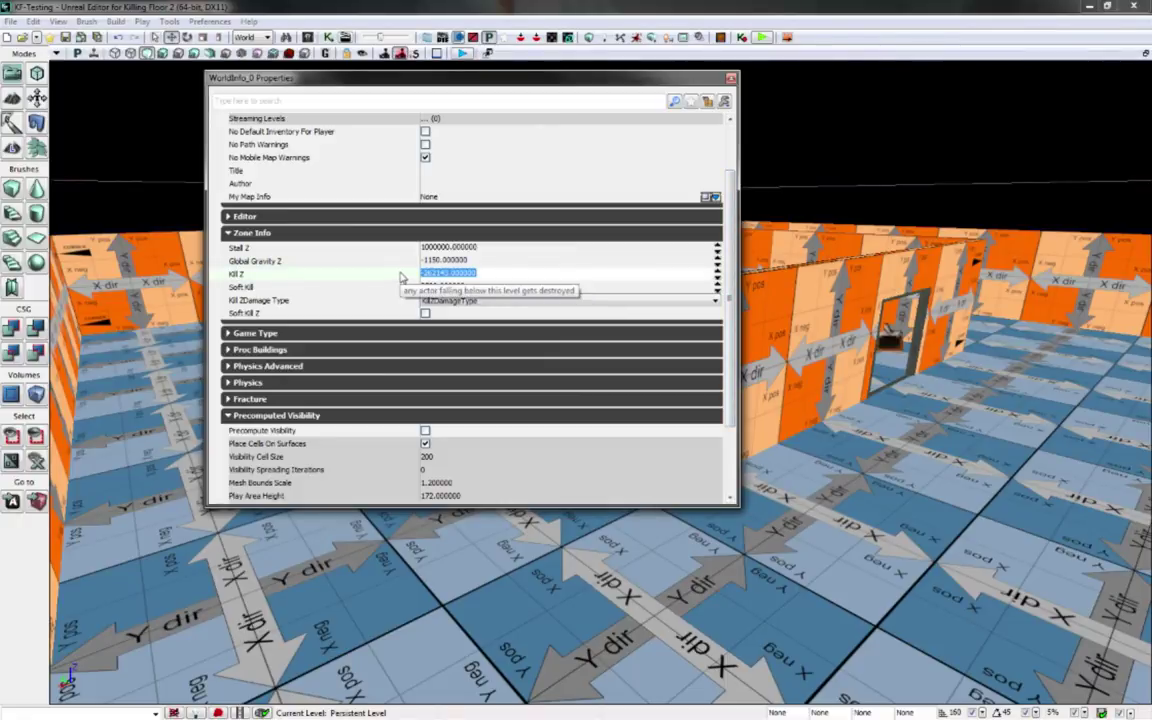
{"action": "type", "text": "-5000"}
{"action": "left_click", "coordinate": [468, 261]}
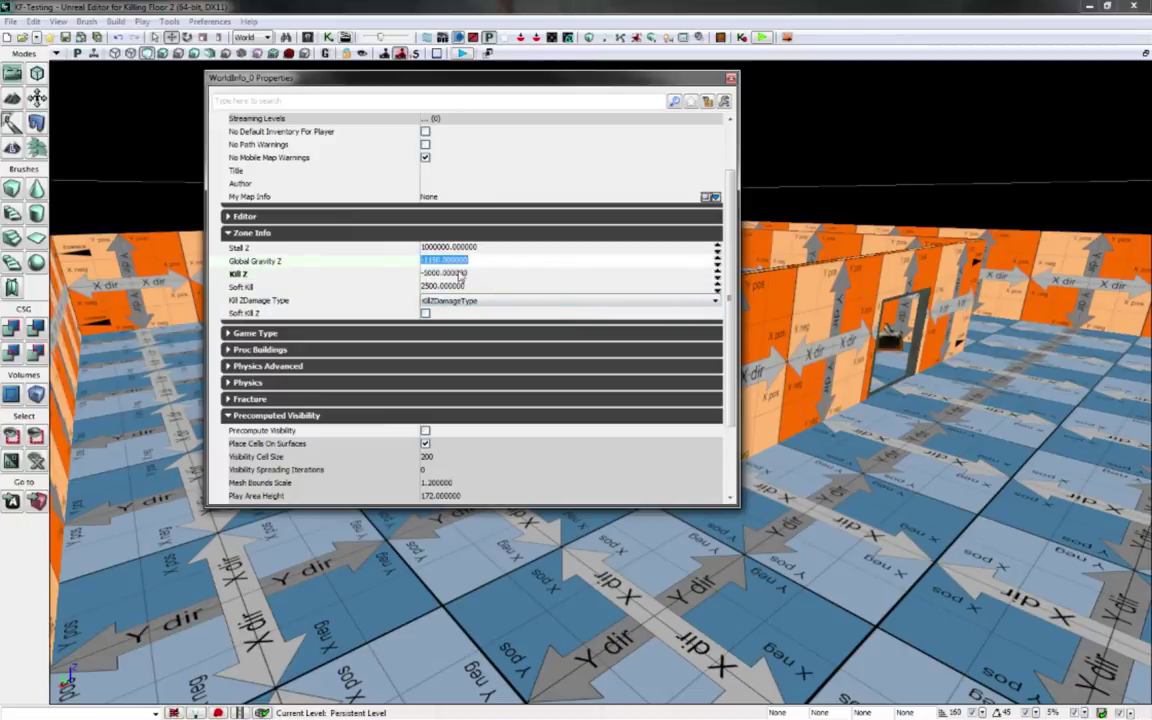
{"action": "left_click", "coordinate": [292, 277]}
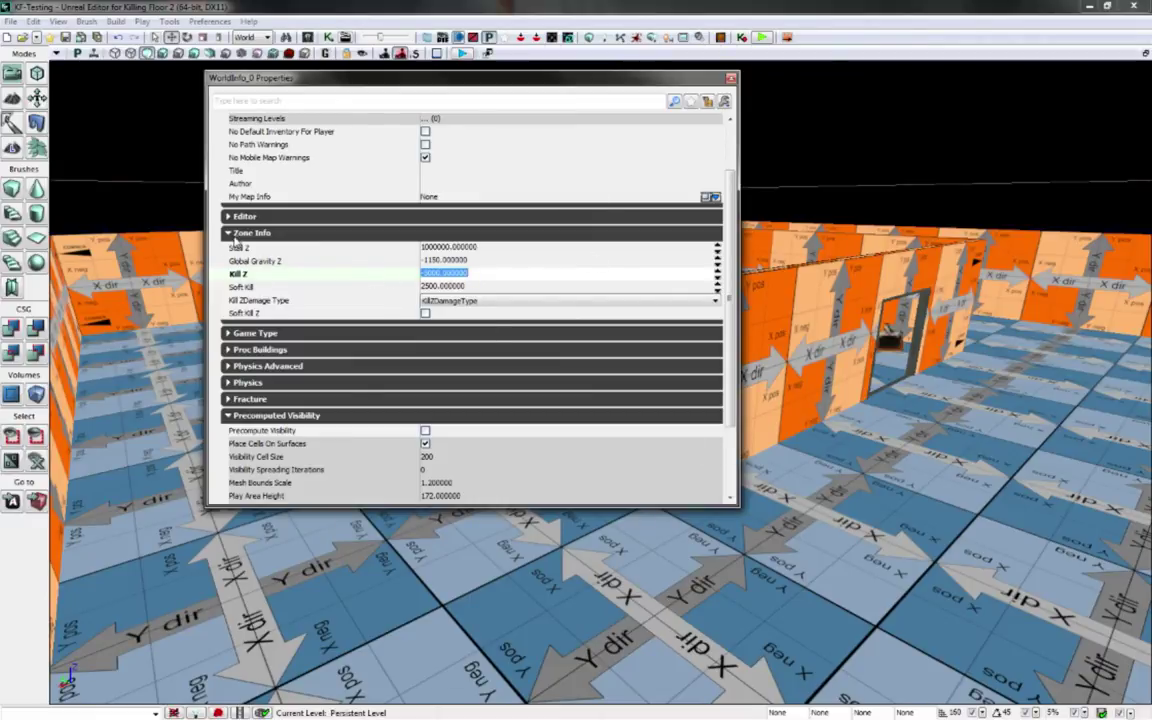
{"action": "left_click", "coordinate": [228, 233]}
{"action": "scroll", "coordinate": [391, 284], "scroll_direction": "up", "scroll_amount": 2}
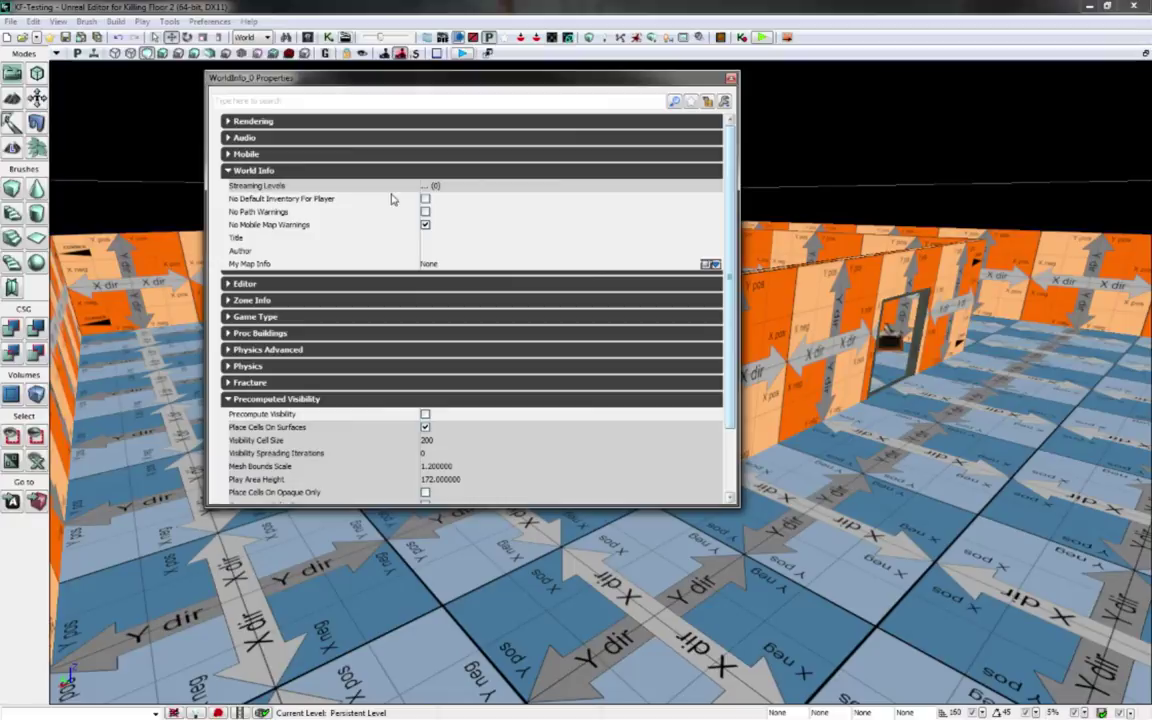
Step: Set the World Info Title to 'Testing' and enter the author's name in Author
{"action": "left_click", "coordinate": [428, 240]}
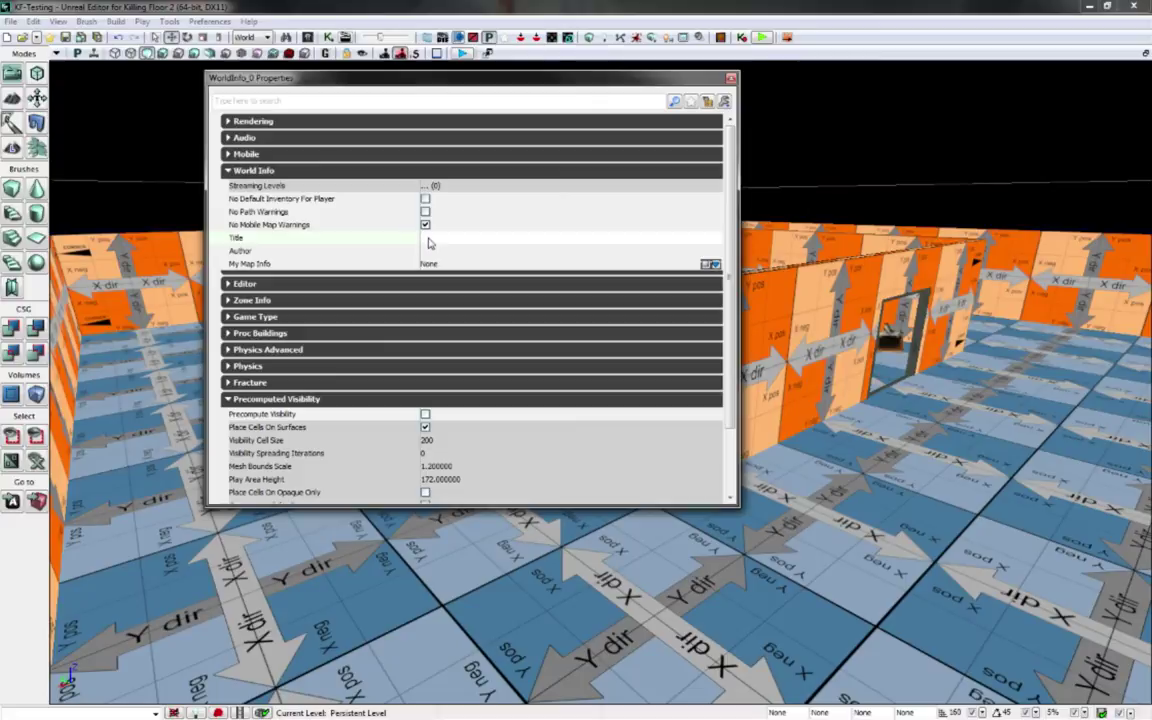
{"action": "type", "text": "Testing"}
{"action": "left_click", "coordinate": [432, 251]}
{"action": "type", "text": "MyName"}
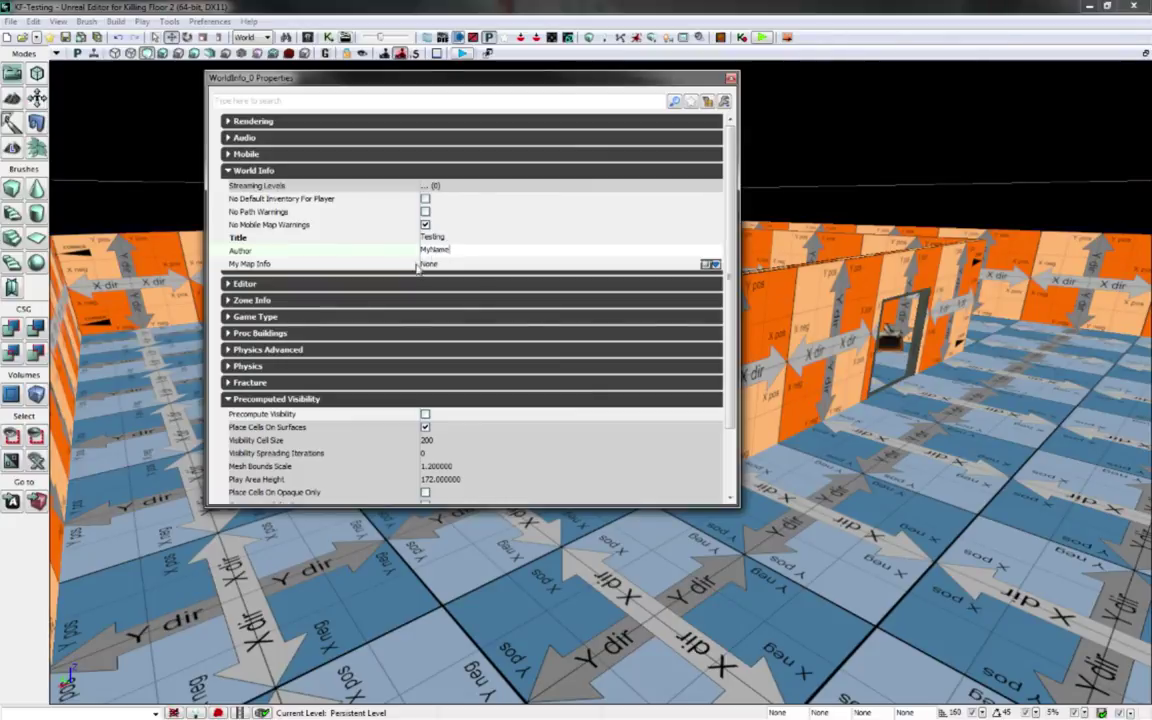
{"action": "key", "text": "Return"}
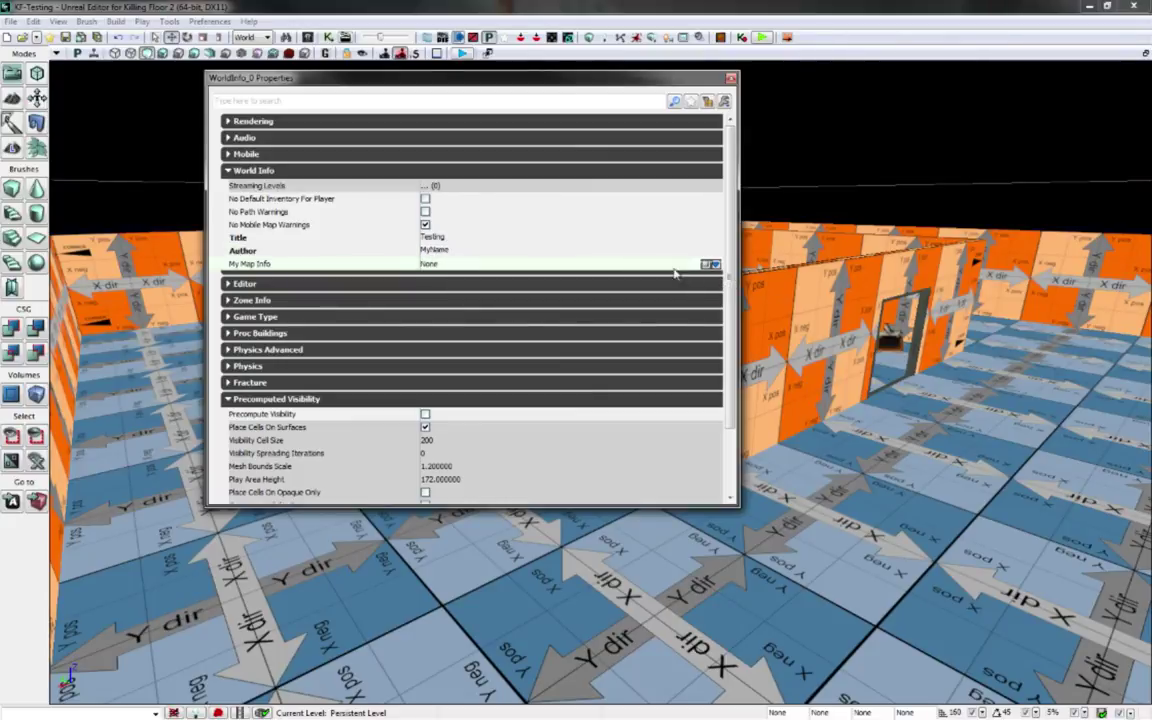
Step: Create a KFMapInfo object in My Map Info and expand its Spawning settings
{"action": "left_click", "coordinate": [713, 265]}
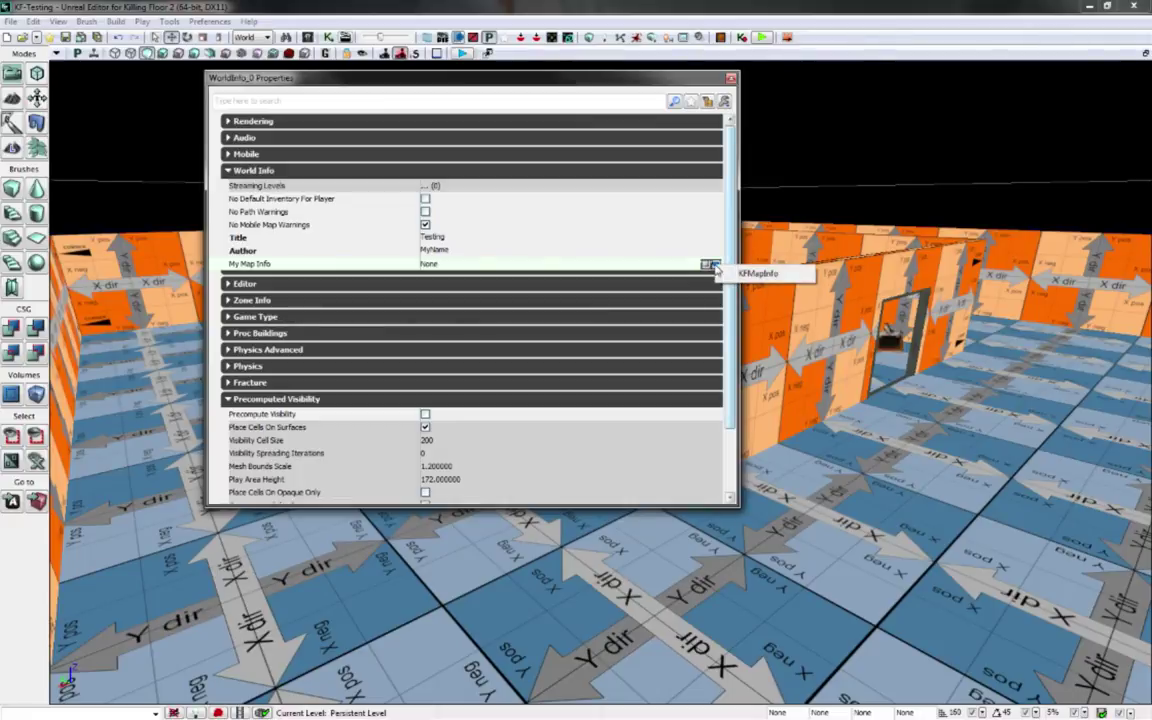
{"action": "left_click", "coordinate": [745, 271]}
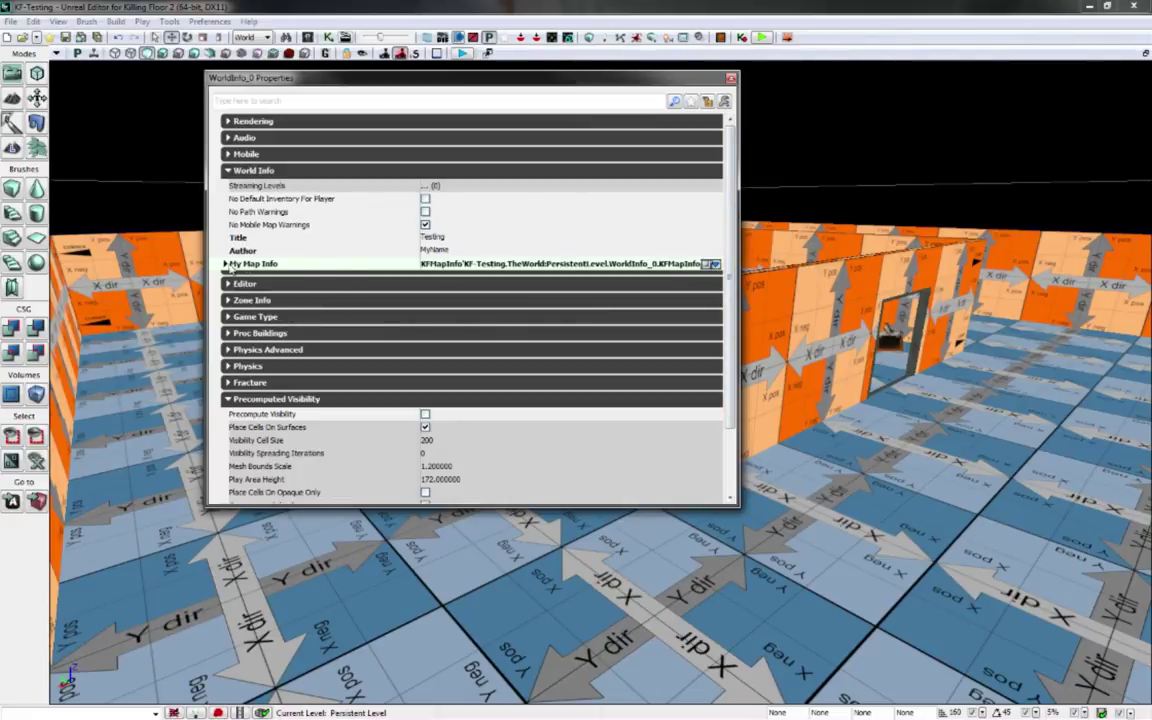
{"action": "left_click", "coordinate": [225, 264]}
{"action": "left_click", "coordinate": [250, 279]}
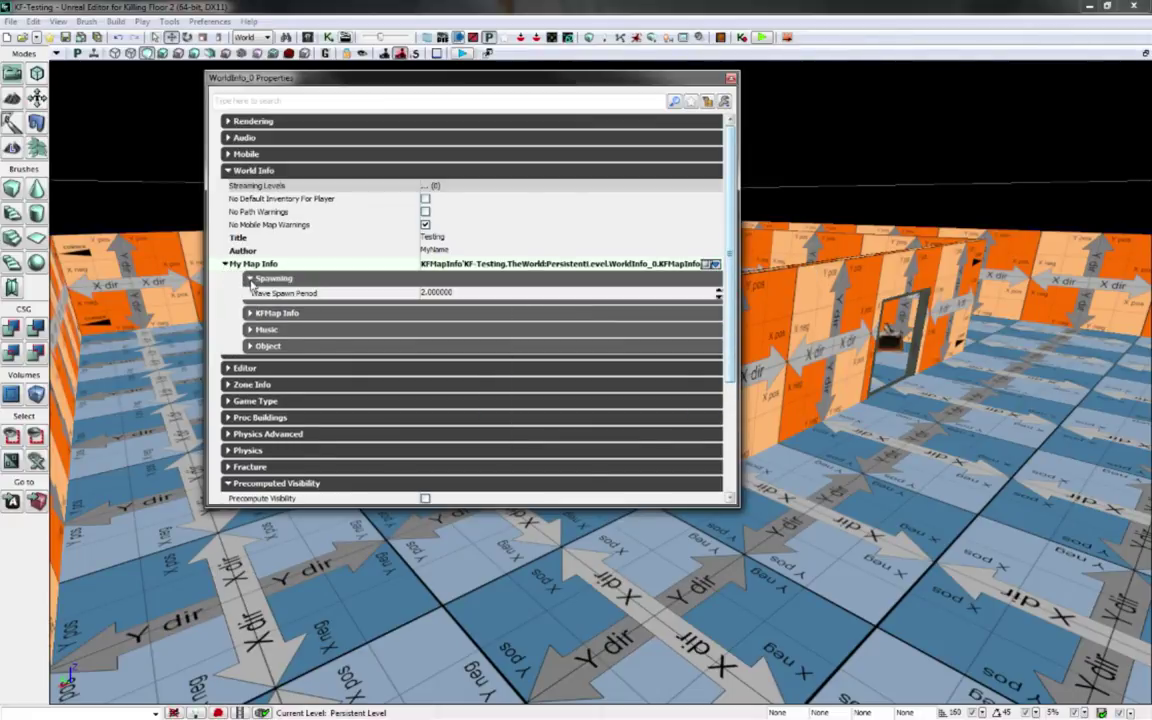
Step: Set Wave Spawn Period to 4, then look through the KFMap Info and Music groups
{"action": "left_click", "coordinate": [437, 293]}
{"action": "type", "text": "4"}
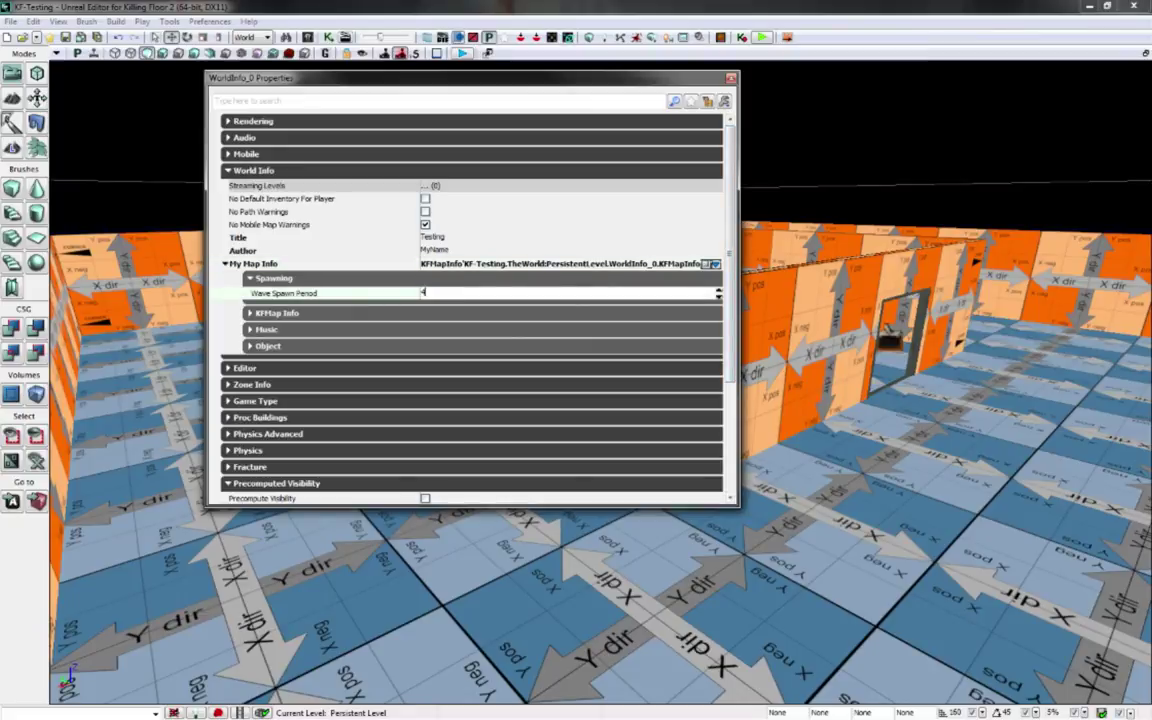
{"action": "key", "text": "Return"}
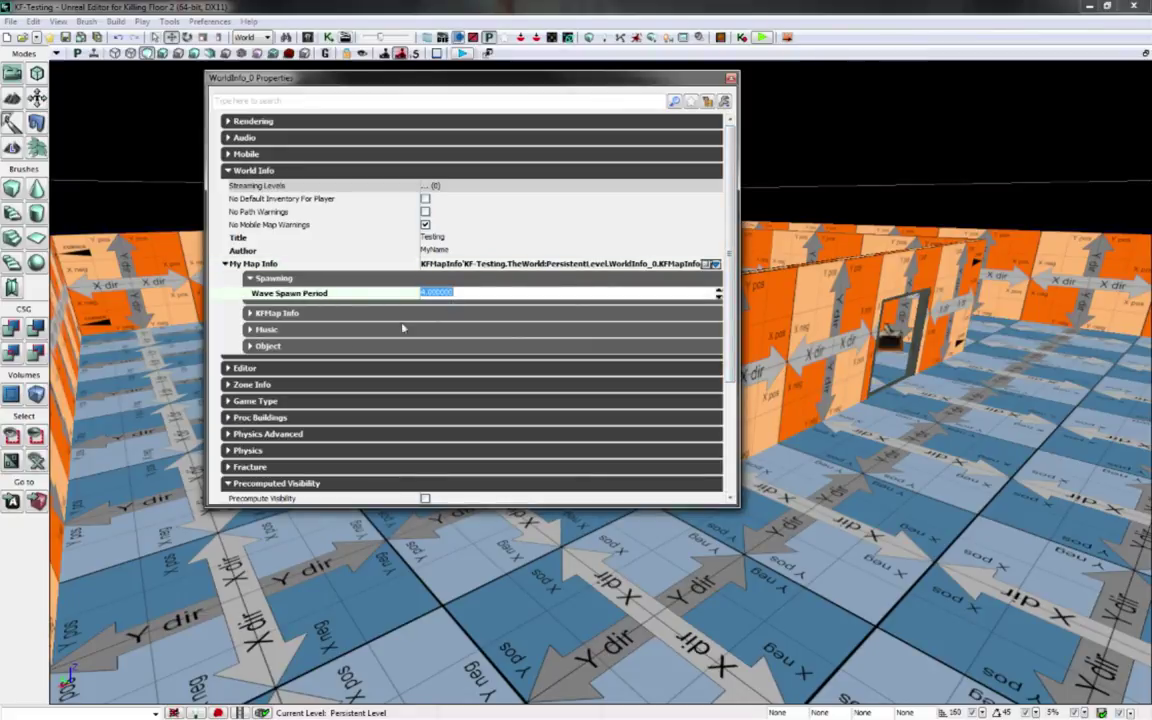
{"action": "left_click", "coordinate": [250, 313]}
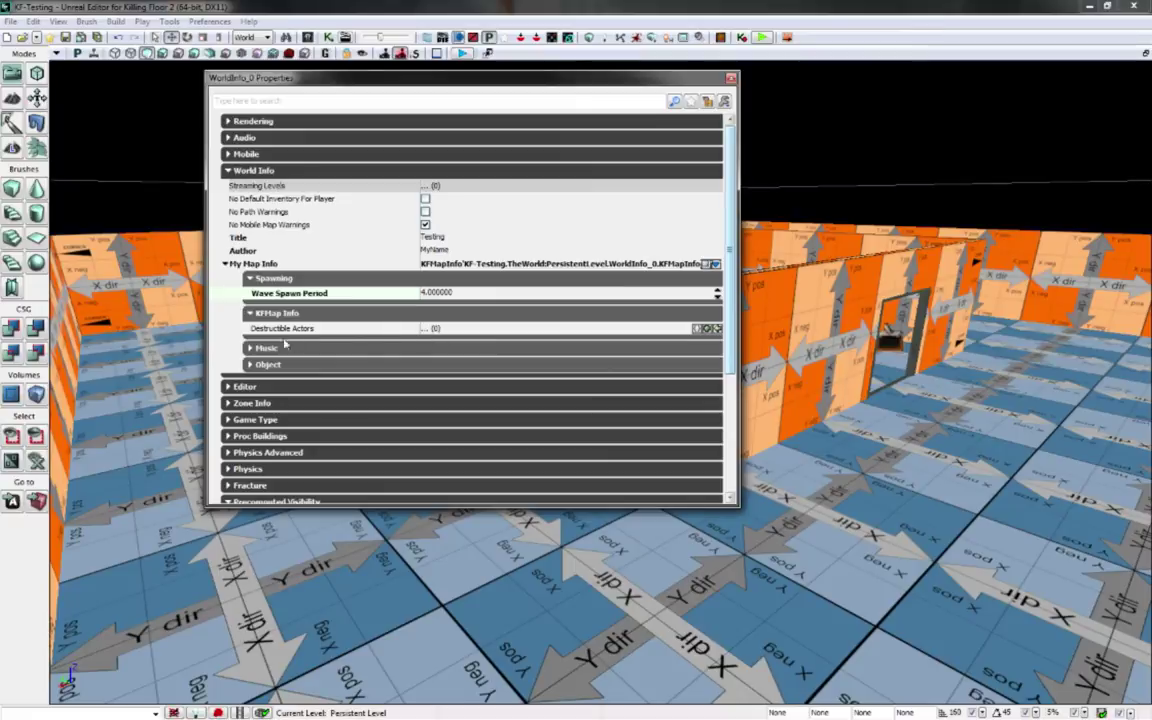
{"action": "left_click", "coordinate": [250, 314]}
{"action": "left_click", "coordinate": [250, 329]}
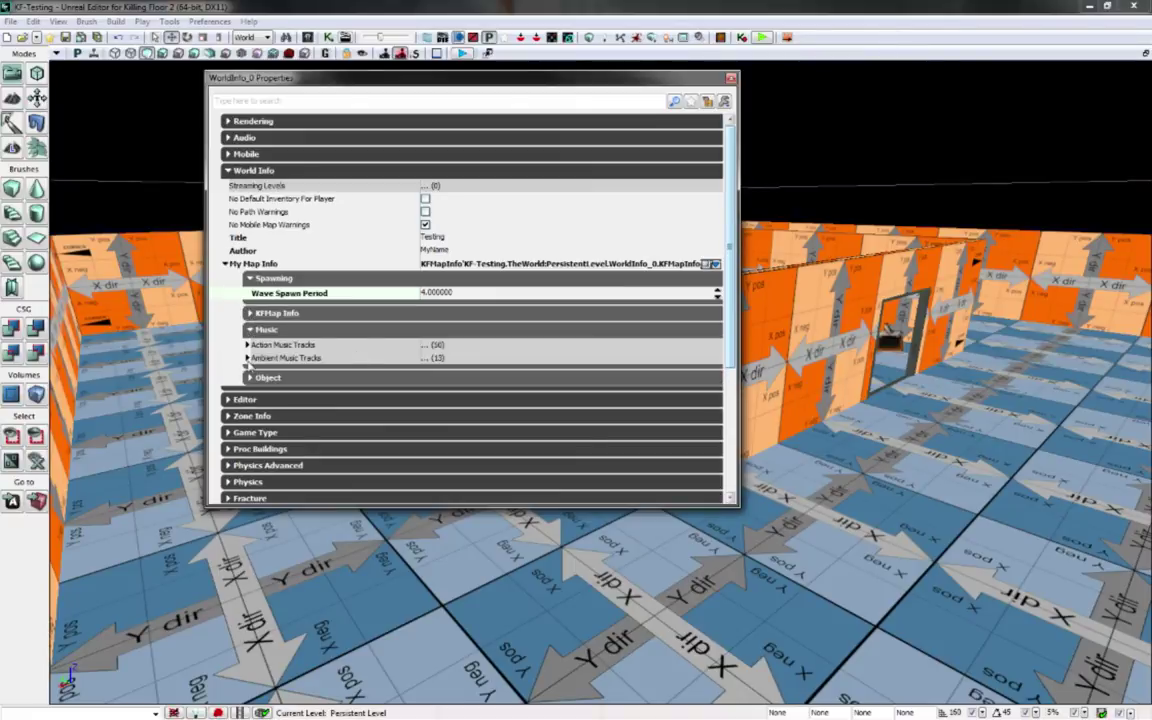
{"action": "left_click", "coordinate": [248, 358]}
{"action": "scroll", "coordinate": [527, 398], "scroll_direction": "down", "scroll_amount": 3}
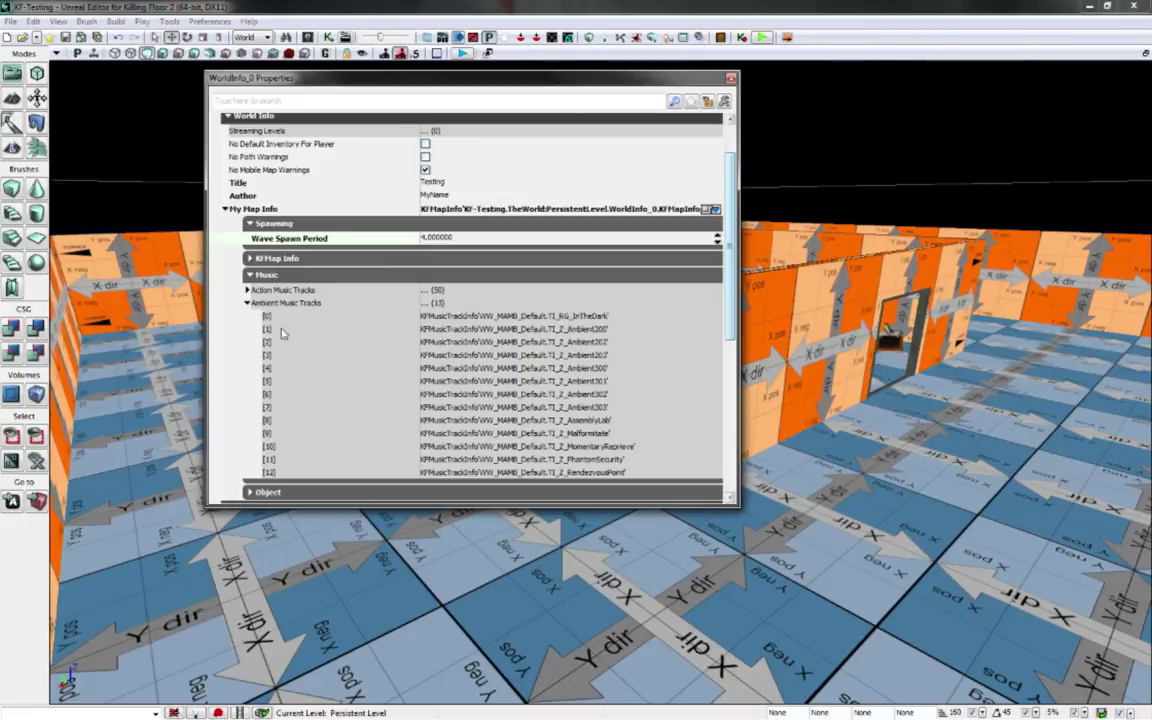
{"action": "left_click", "coordinate": [248, 303]}
{"action": "left_click", "coordinate": [247, 289]}
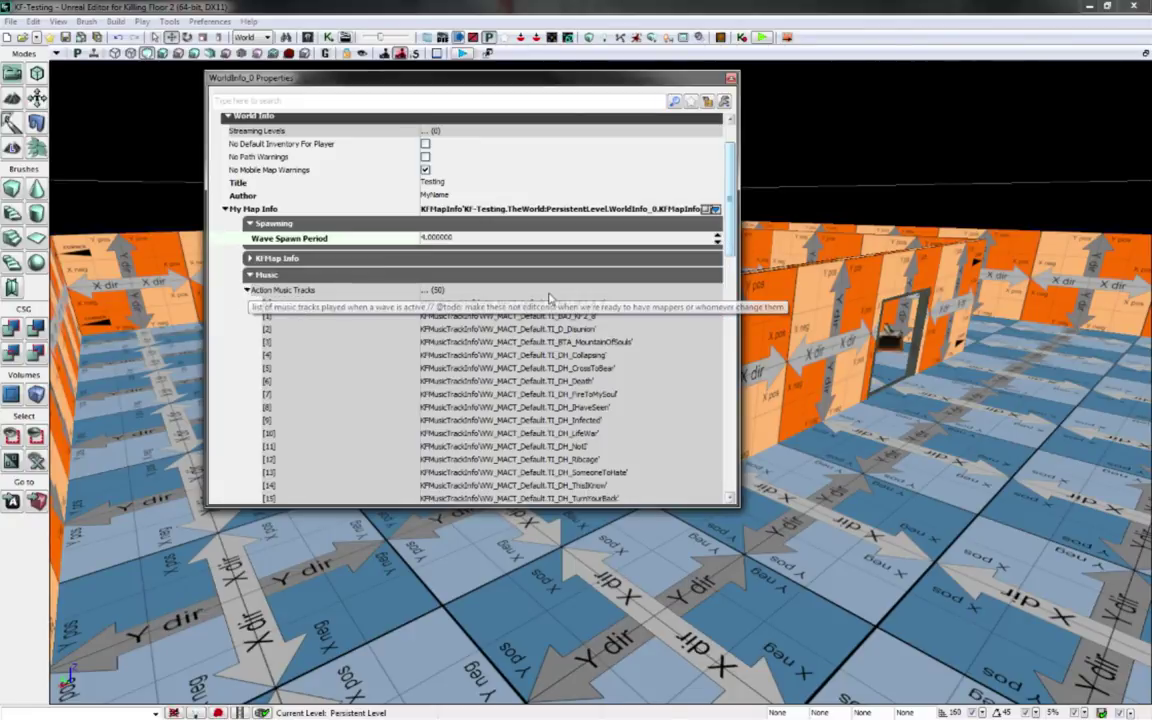
{"action": "scroll", "coordinate": [538, 392], "scroll_direction": "down", "scroll_amount": 1}
{"action": "scroll", "coordinate": [538, 393], "scroll_direction": "down", "scroll_amount": 4}
{"action": "scroll", "coordinate": [490, 345], "scroll_direction": "up", "scroll_amount": 6}
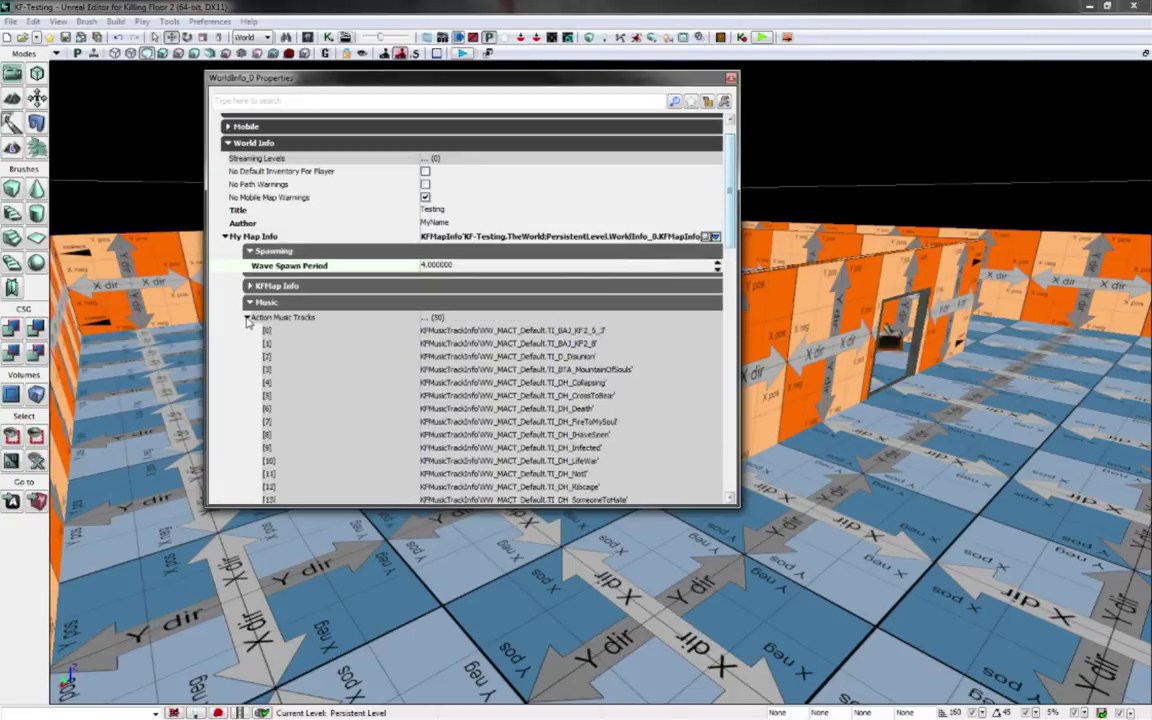
{"action": "left_click", "coordinate": [247, 317]}
{"action": "left_click", "coordinate": [250, 302]}
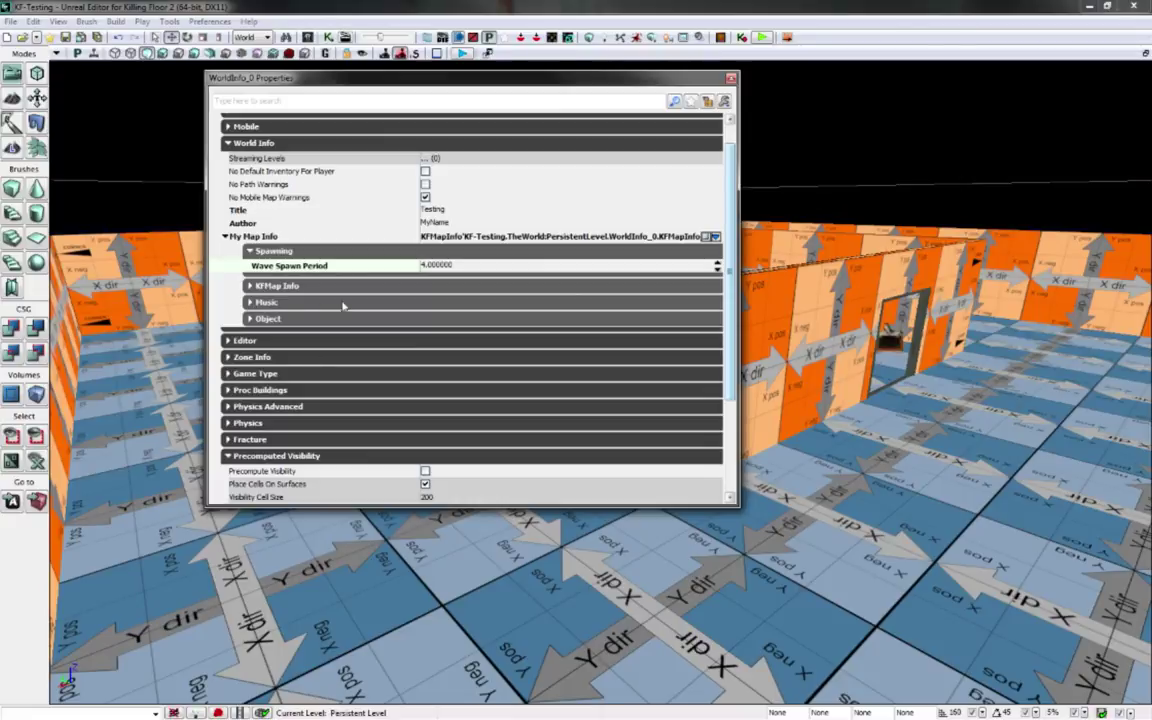
{"action": "left_click", "coordinate": [253, 304]}
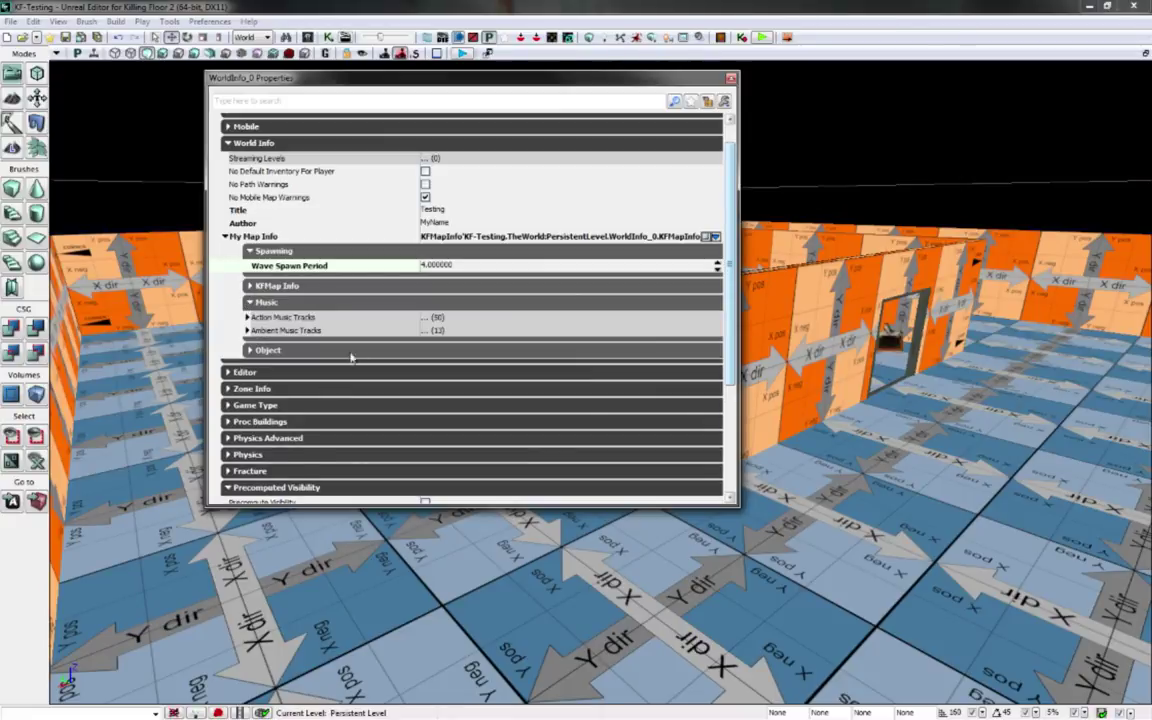
{"action": "left_click", "coordinate": [247, 317]}
{"action": "left_click", "coordinate": [247, 317]}
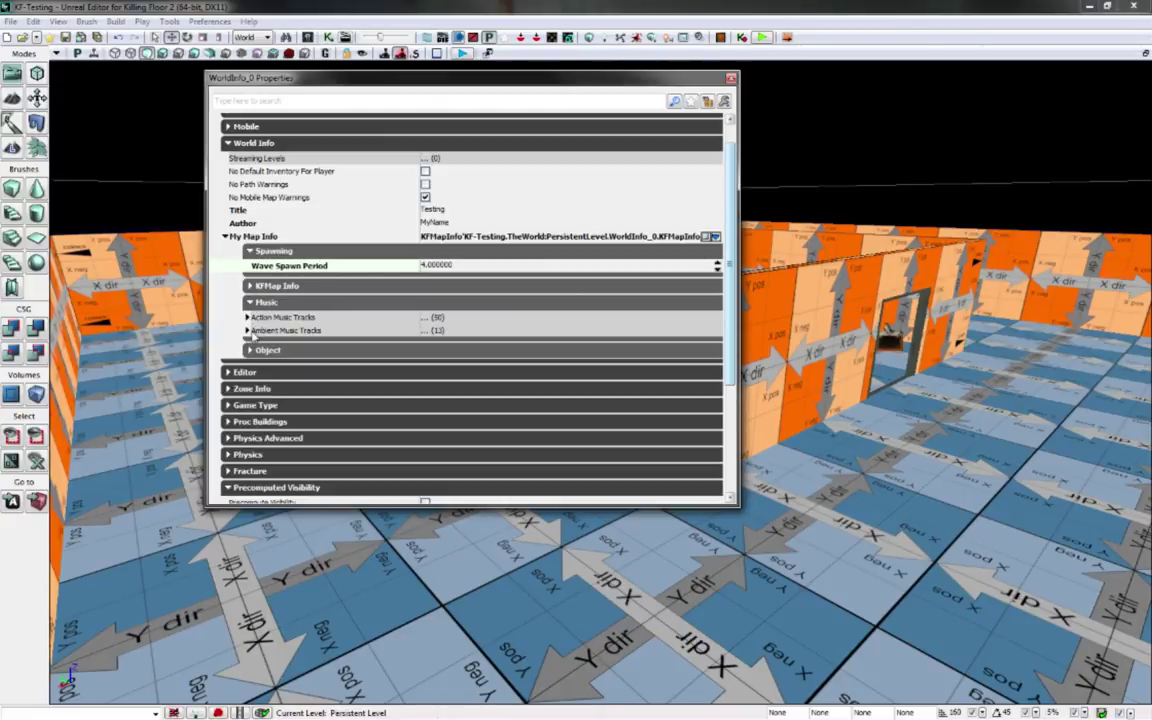
{"action": "left_click", "coordinate": [247, 330]}
{"action": "left_click", "coordinate": [247, 330]}
{"action": "left_click", "coordinate": [250, 302]}
{"action": "left_click", "coordinate": [250, 318]}
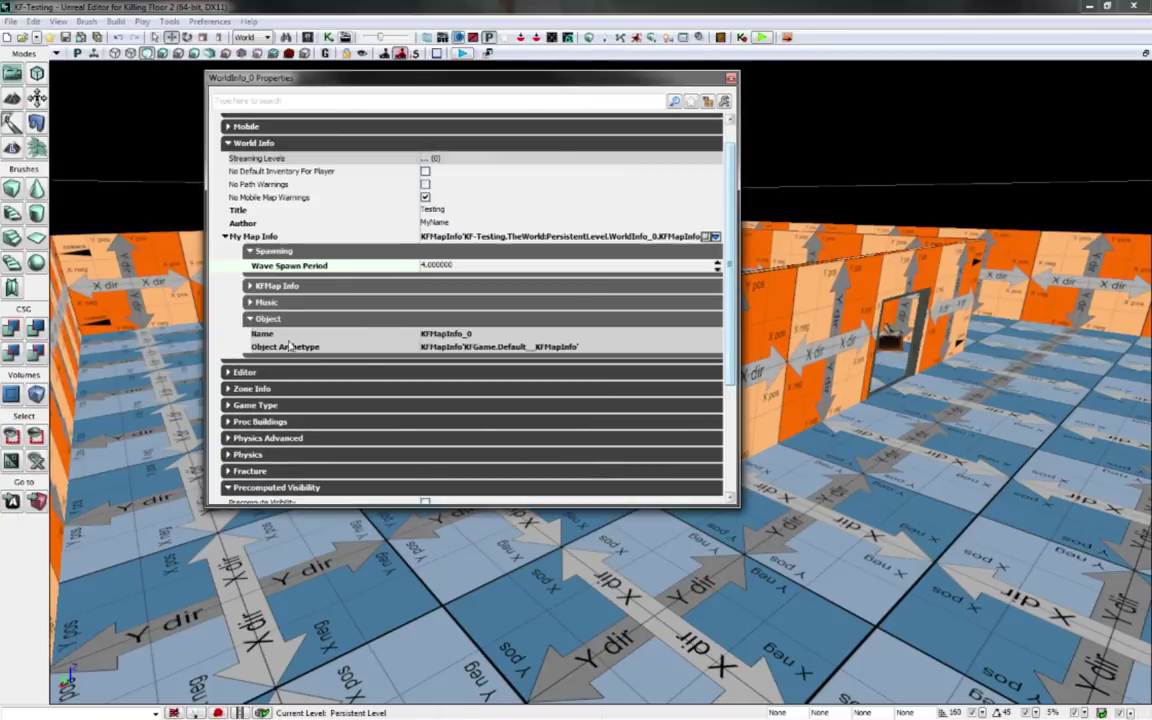
{"action": "left_click", "coordinate": [250, 318]}
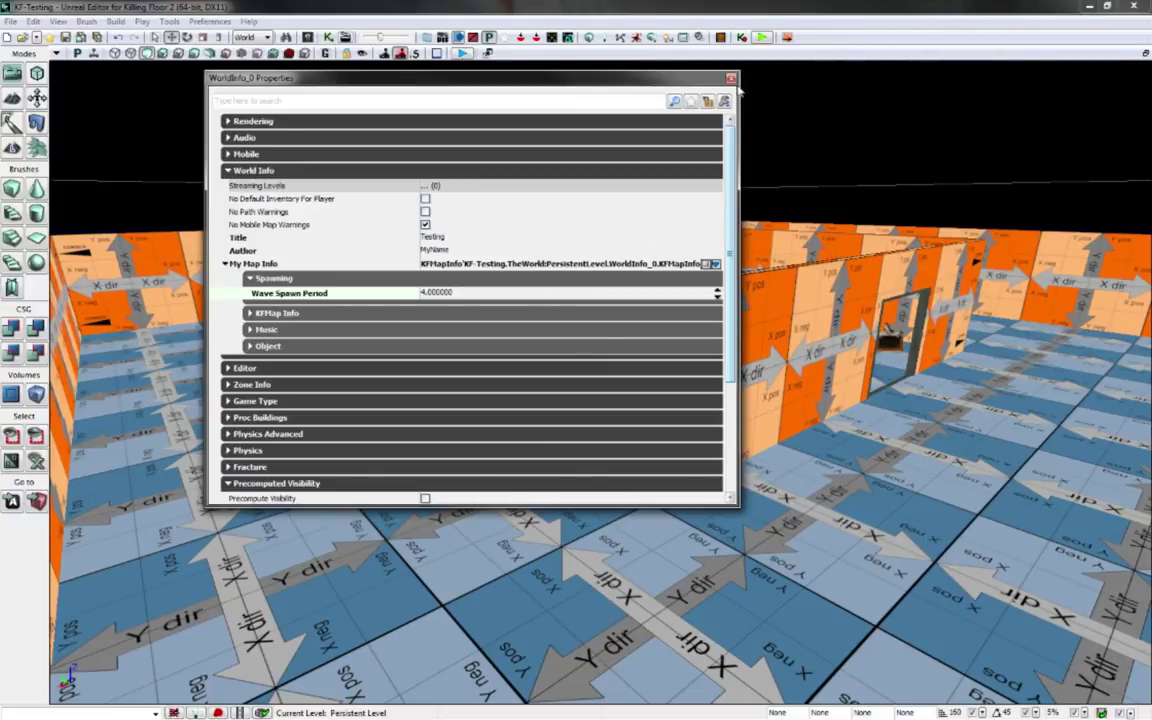
Step: Close the WorldInfo_0 Properties window and tilt the viewport camera slightly upward
{"action": "key", "text": "F4"}
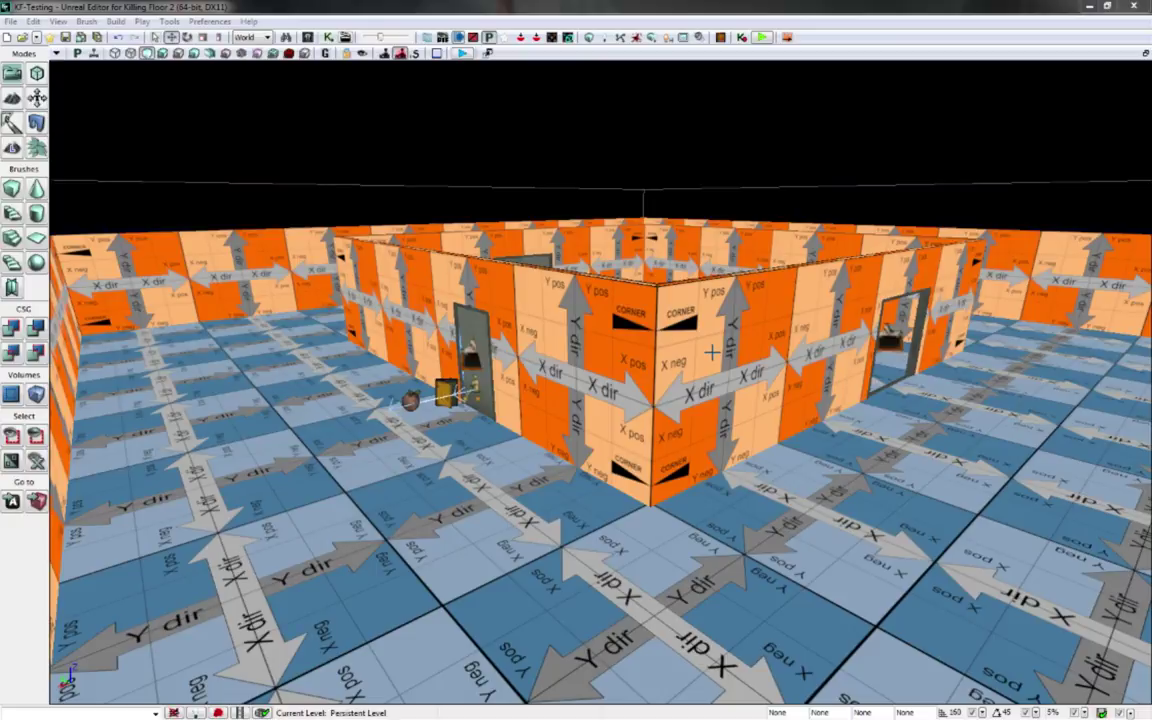
{"action": "mouse_move", "coordinate": [711, 352]}
{"action": "left_mouse_down"}
{"action": "mouse_move", "coordinate": [705, 395]}
{"action": "mouse_move", "coordinate": [711, 345]}
{"action": "left_mouse_up"}
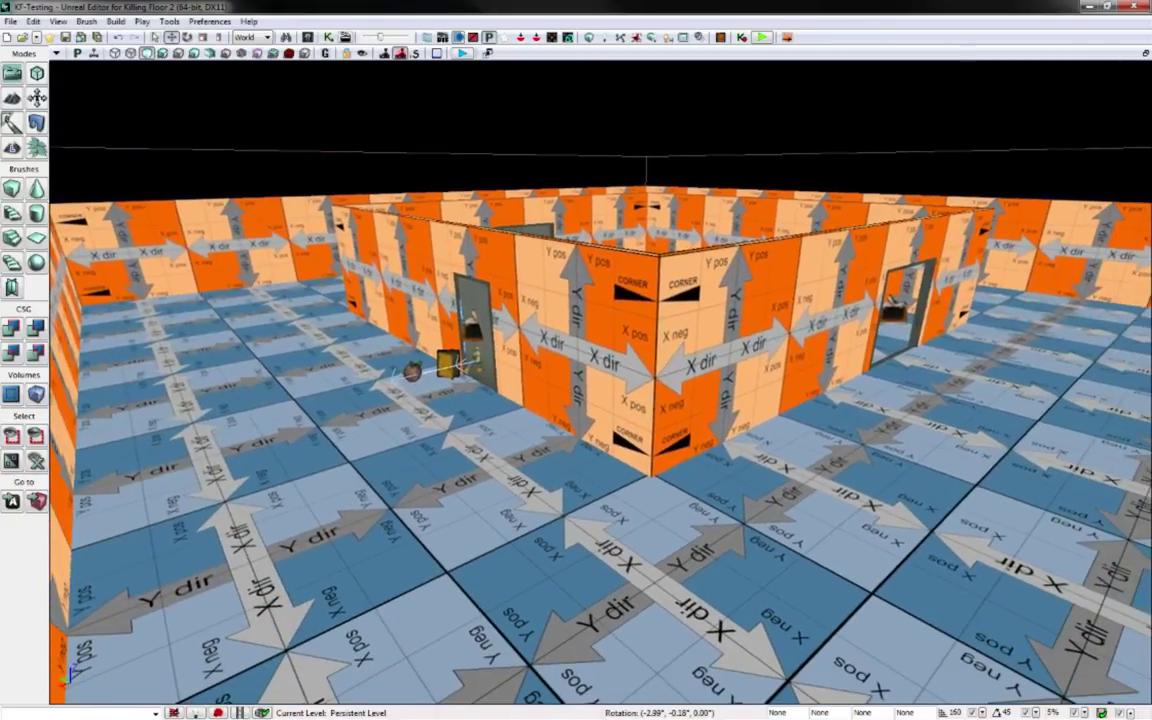